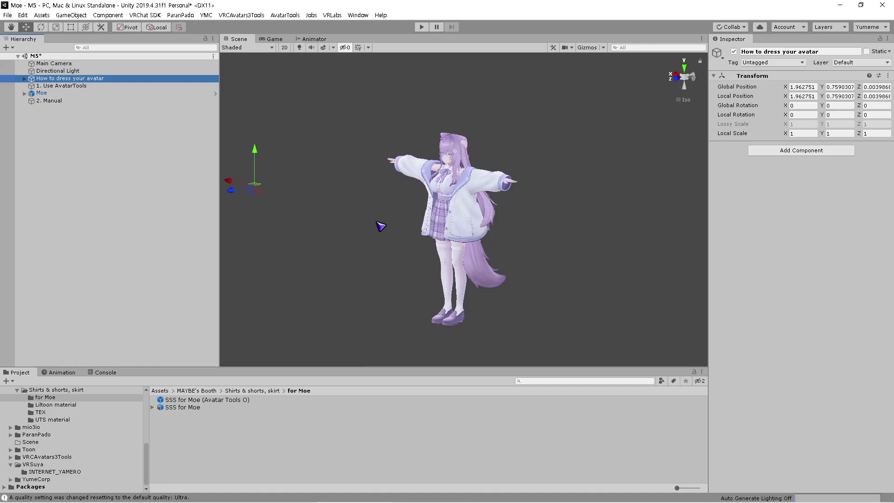
Add the SSS for Moe prefab to the Hierarchy above 2. Manual, then select it with Moe
left_click_drag(213, 402, 144, 274)
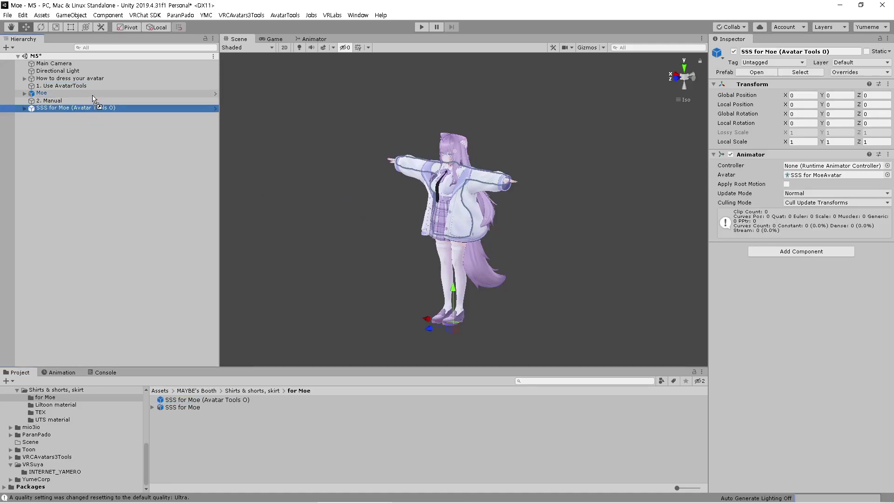
left_click_drag(95, 99, 94, 96)
left_click(76, 87)
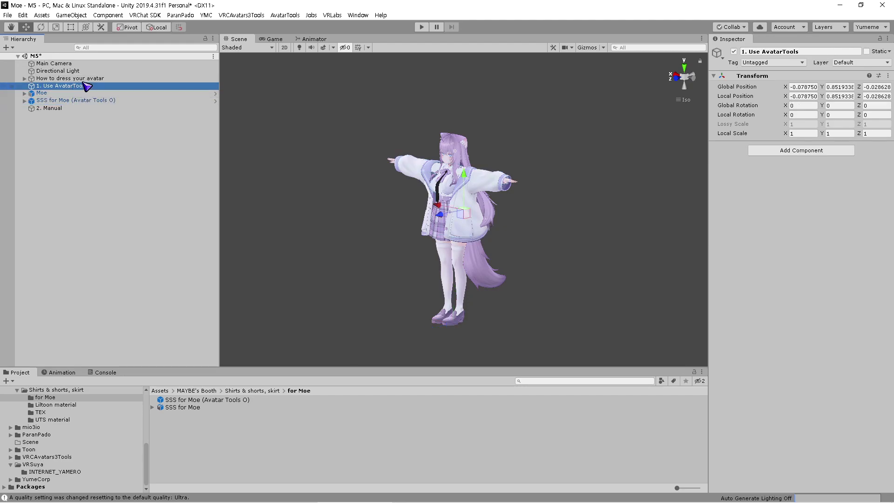
left_click(61, 93)
left_click(63, 101, "ctrl")
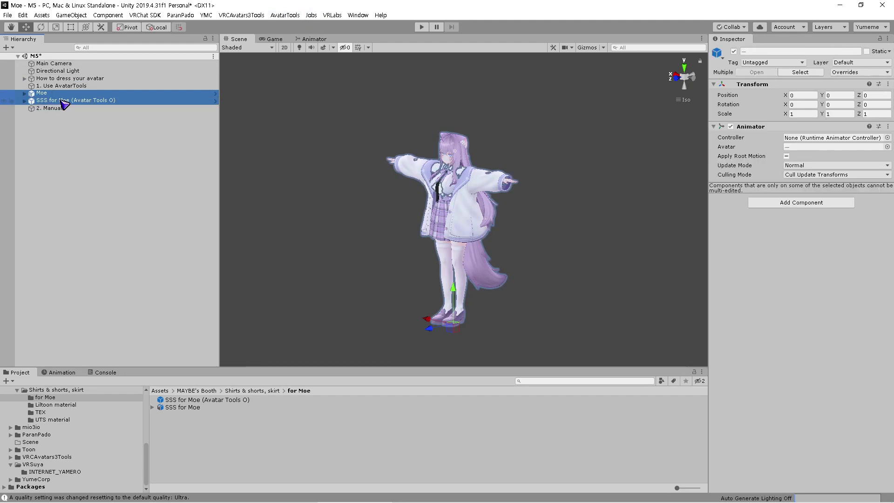
Dismiss the context menu for both objects, clear the selection, and bring up the AvatarTools menu
right_click(63, 101)
left_click(124, 194)
left_click(151, 186)
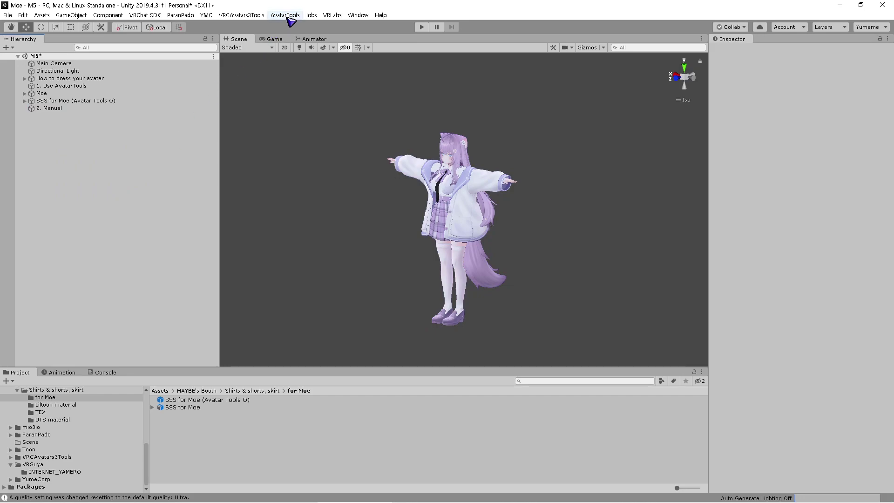
left_click(285, 16)
In Avatar Assembler, set Moe as BaseObject and SSS for Moe as CombineObject, then assemble
left_click(300, 28)
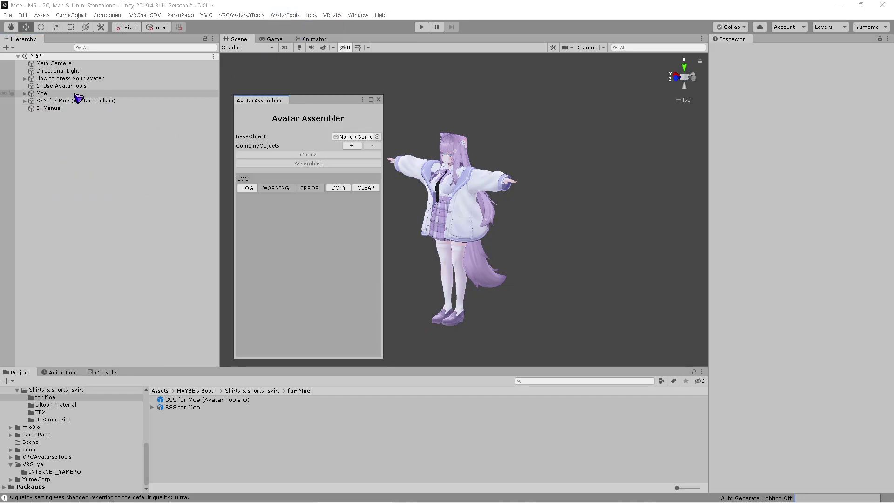
left_click_drag(41, 95, 318, 134)
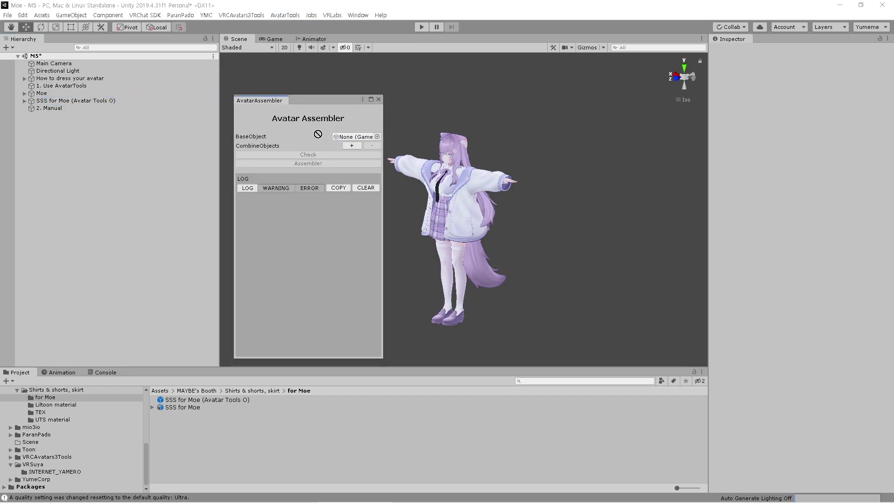
left_click(352, 147)
left_click_drag(42, 102, 349, 162)
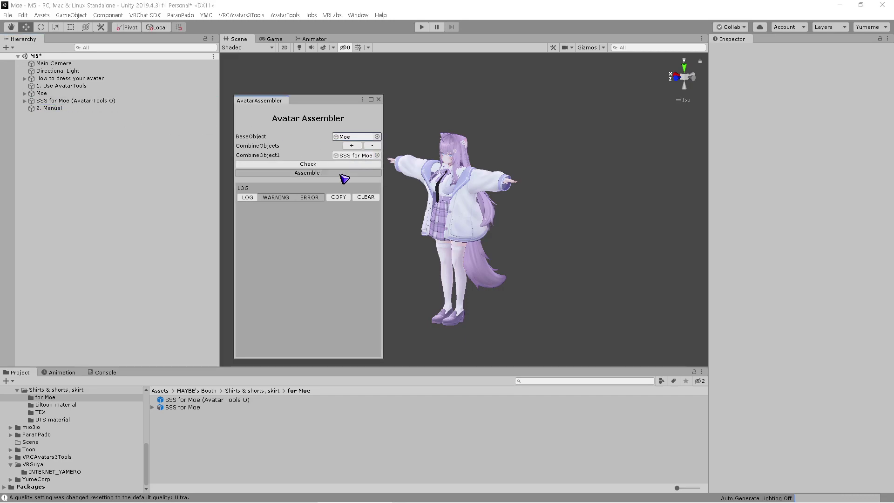
left_click(341, 174)
Close the Avatar Assembler and deactivate the original Moe and SSS for Moe objects
left_click(379, 100)
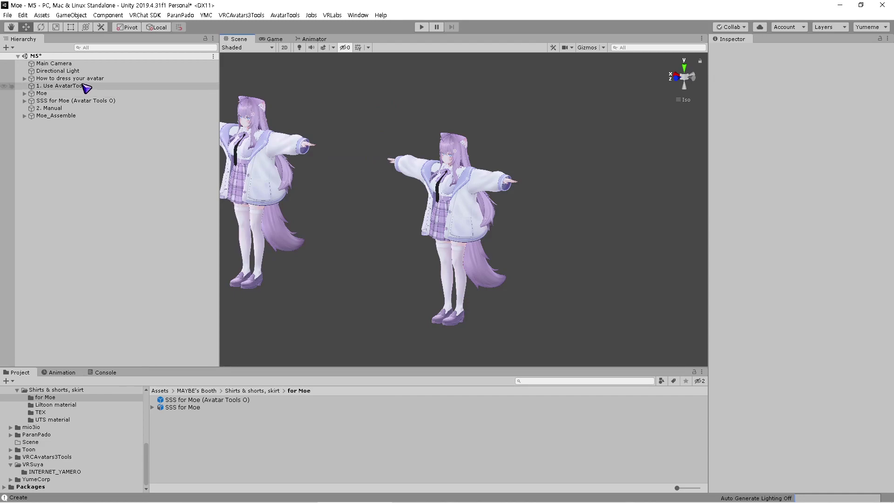
left_click(65, 94)
left_click(70, 101, "ctrl")
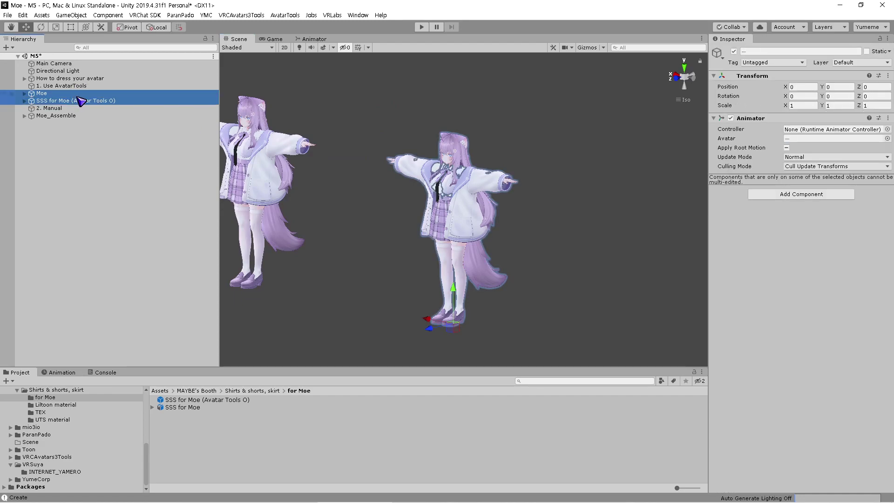
key("alt+shift+a")
Move Moe_Assemble above 2. Manual and frame it in the Scene view
left_click(65, 117)
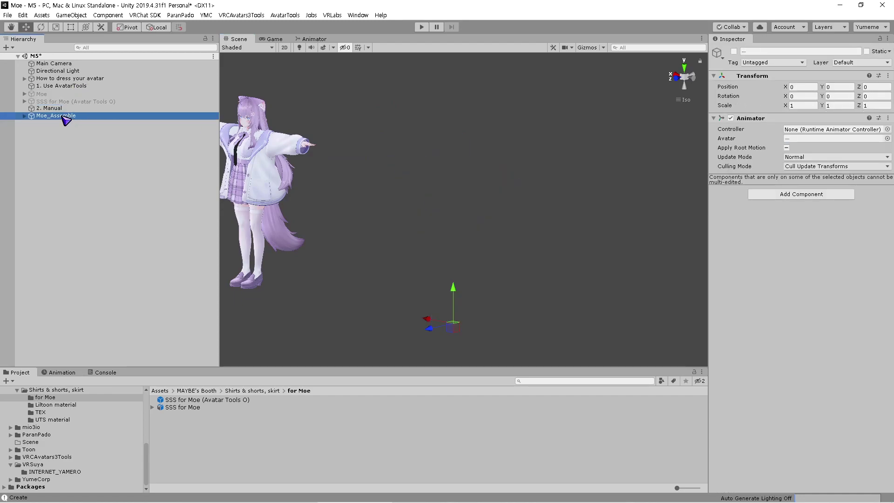
left_click_drag(63, 117, 76, 106)
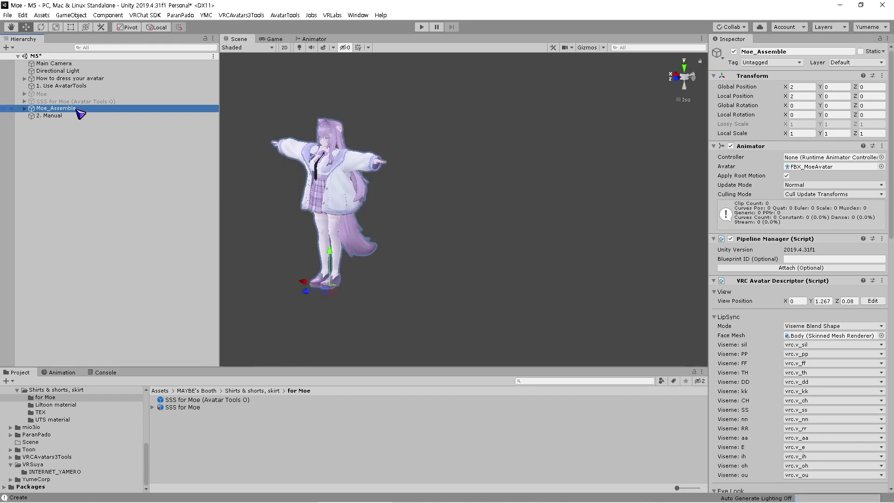
key("f")
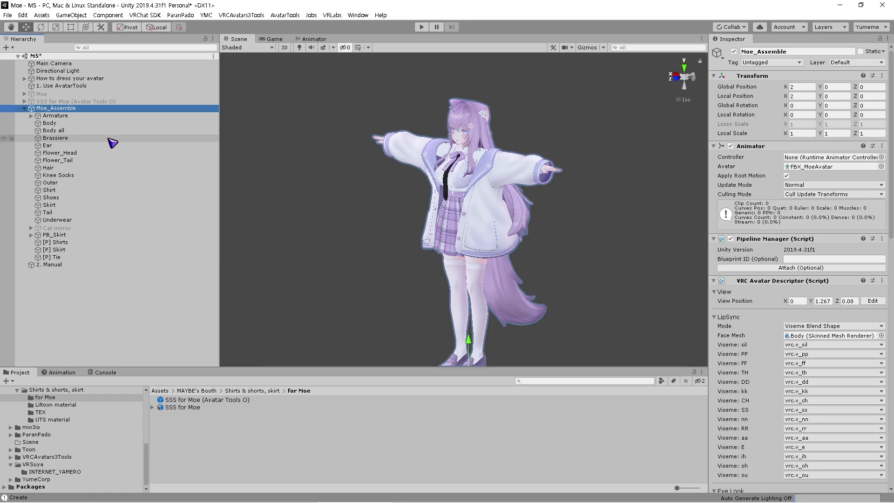
Deactivate Moe_Assemble's Brassiere, Outer, Shirt and Skirt, then open the INTERNET_YAMERO folder
left_click(109, 139)
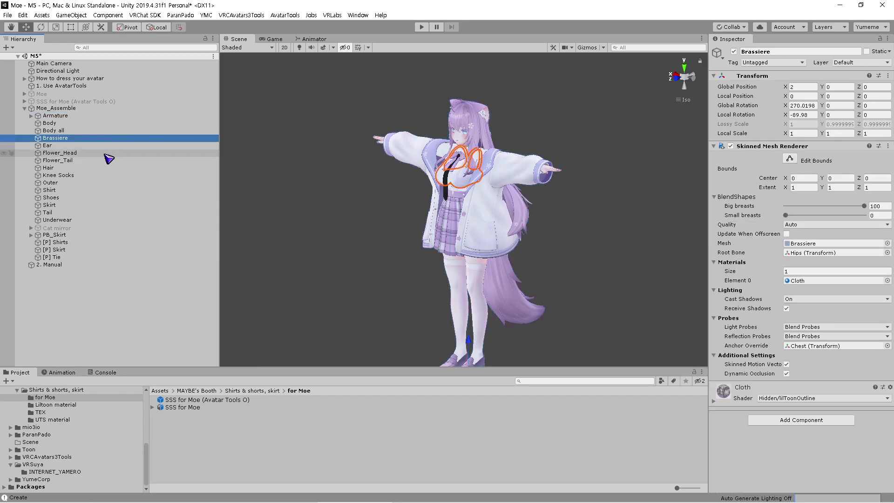
left_click(100, 183, "ctrl")
left_click(97, 190, "ctrl")
left_click(99, 205, "ctrl")
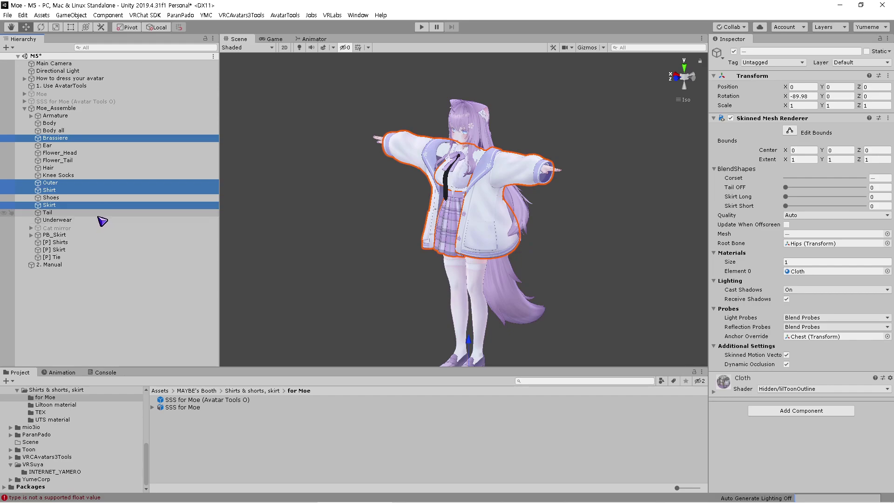
key("alt+shift+a")
left_click_drag(489, 172, 397, 182, "alt")
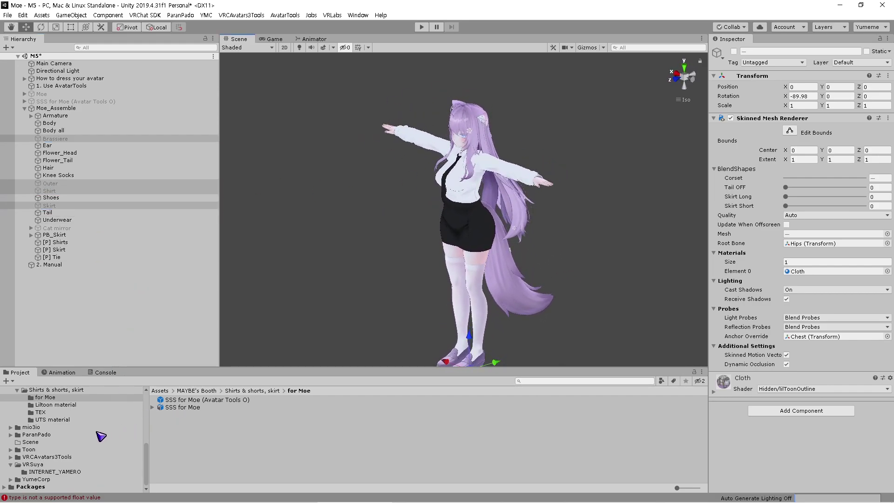
left_click(69, 472)
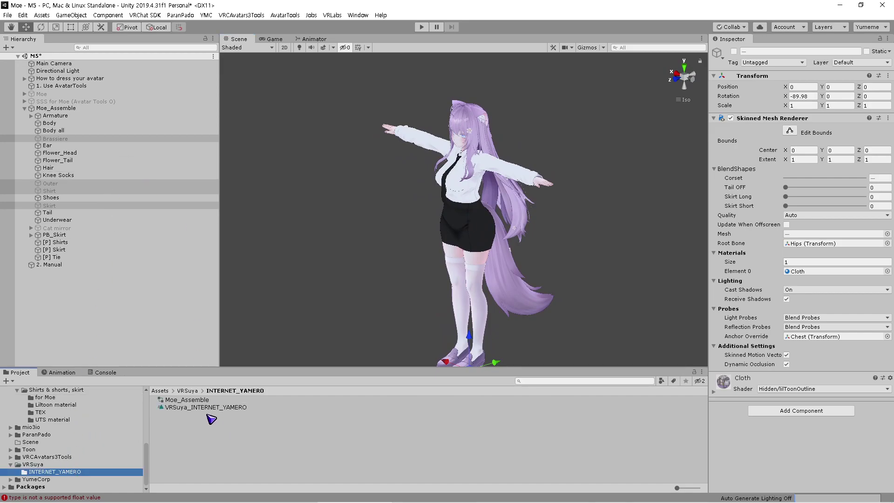
Apply the VRSuya_INTERNET_YAMERO dance to Moe_Assemble and preview it in play mode
left_click_drag(211, 409, 112, 114)
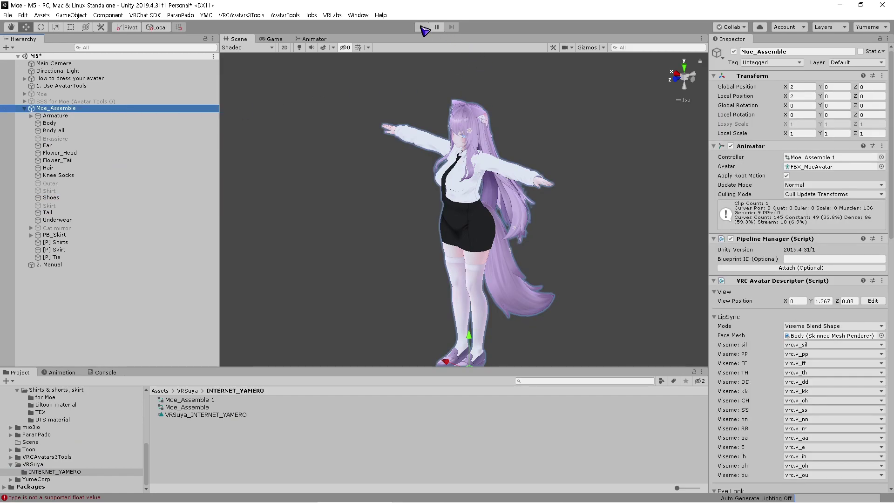
left_click(421, 29)
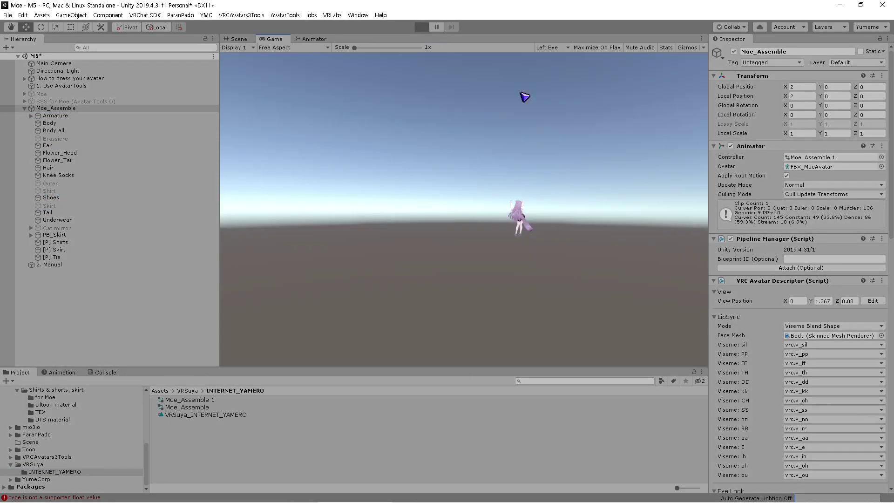
left_click(237, 40)
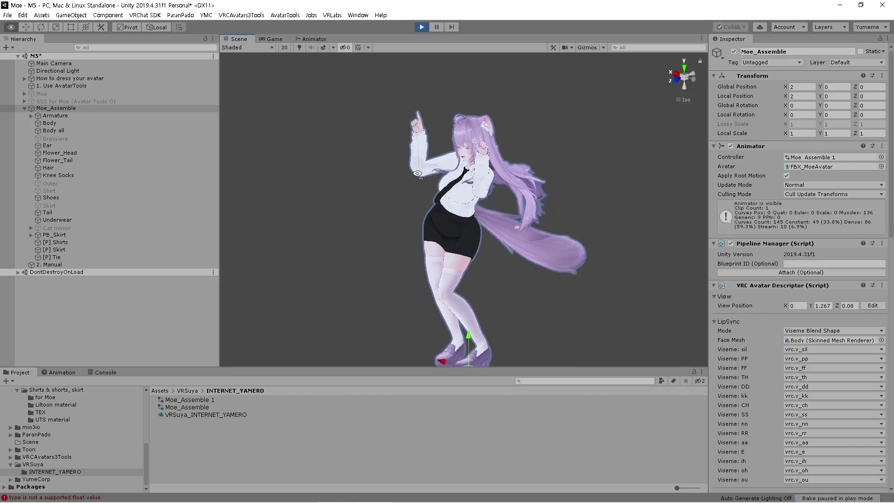
mouse_move(531, 133)
left_mouse_down("alt")
mouse_move(692, 156)
mouse_move(497, 174)
mouse_move(298, 173)
left_mouse_up("alt")
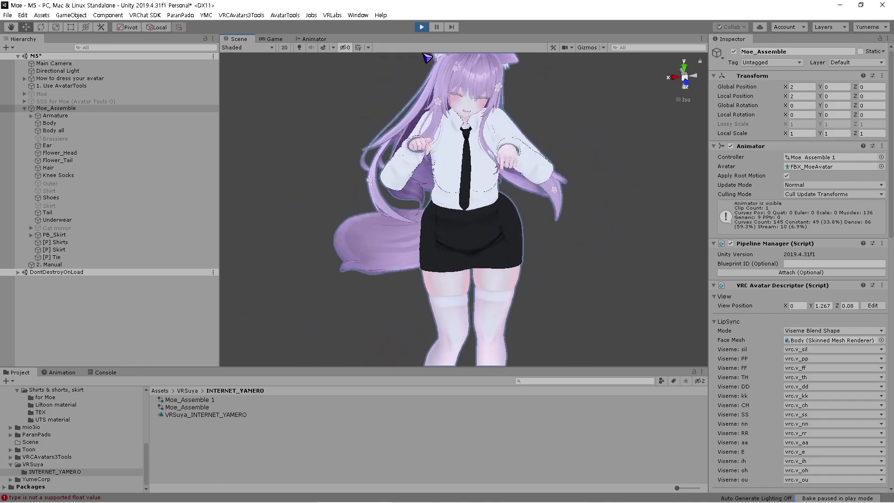
left_click(423, 27)
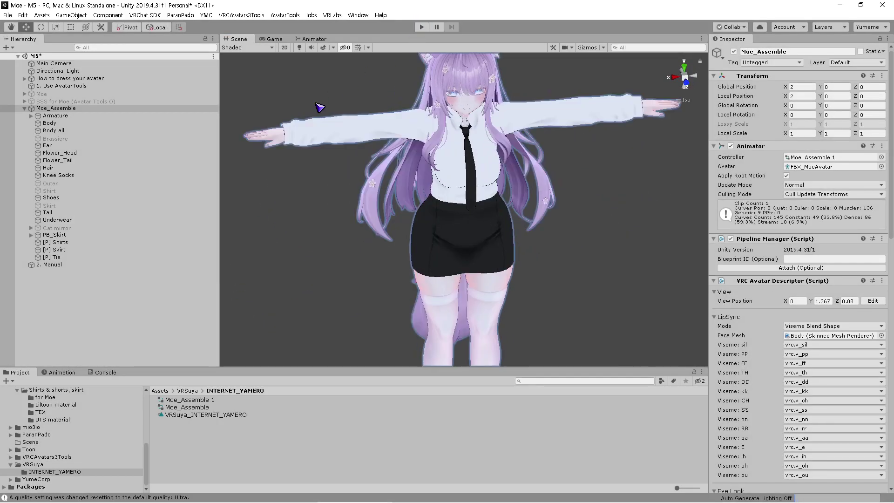
Select Moe_Assemble in the Hierarchy
left_click(137, 108)
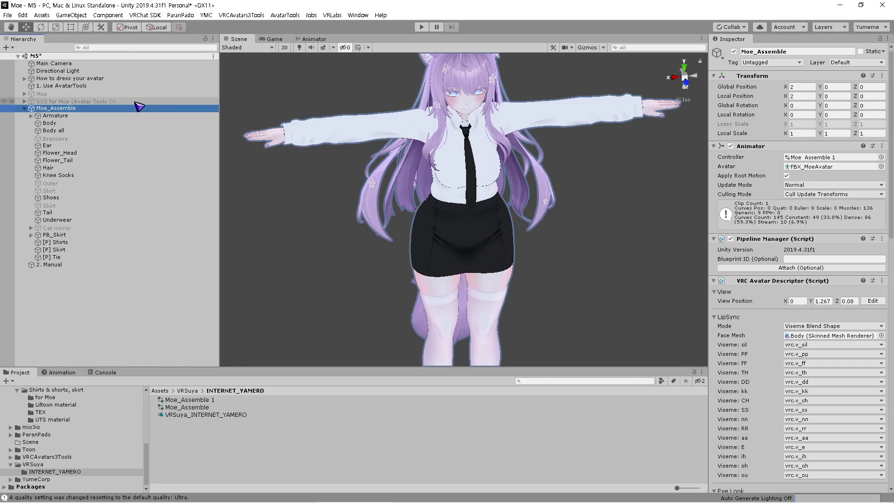
left_click(135, 101)
left_click(123, 110)
Delete Moe_Assemble and move Moe and SSS for Moe below 2. Manual
key("Delete")
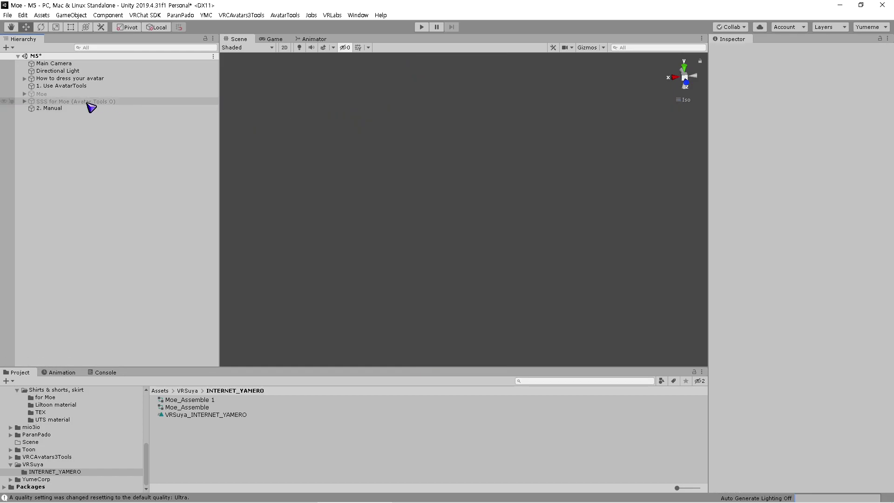
left_click(89, 93)
left_click(96, 101, "shift")
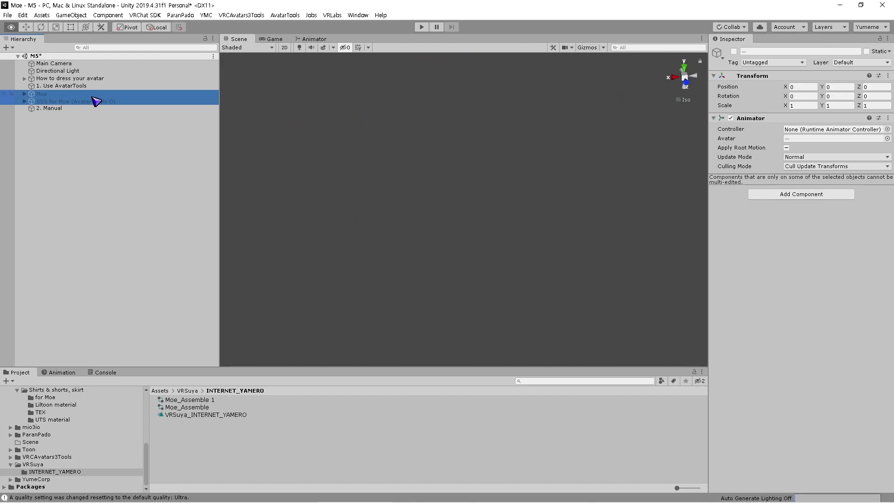
left_click(74, 116)
left_click(54, 94)
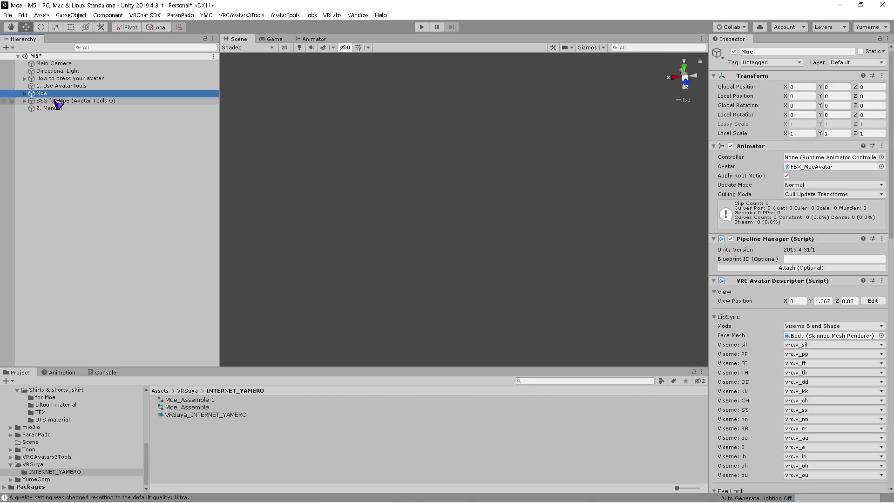
left_click(55, 100, "shift")
left_click_drag(55, 96, 69, 143)
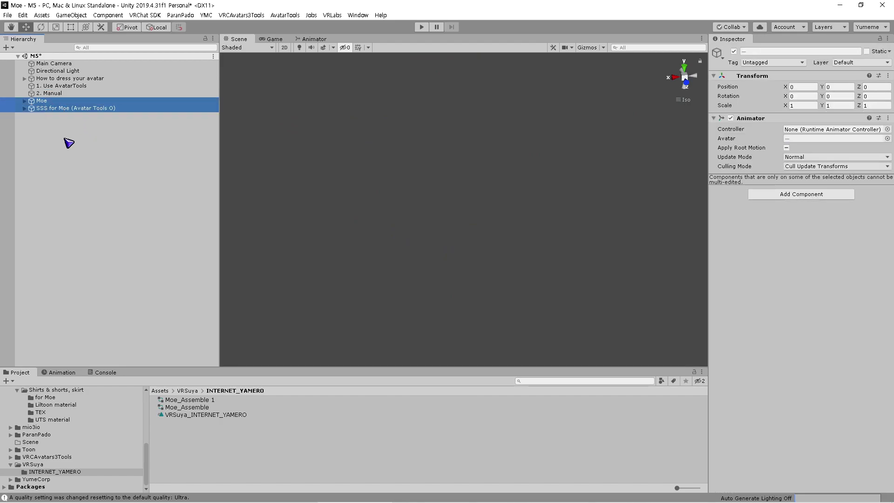
left_click(30, 115)
Parent SSS for Moe under Moe and nest the outfit's Armature inside Moe's Armature
left_click(25, 108)
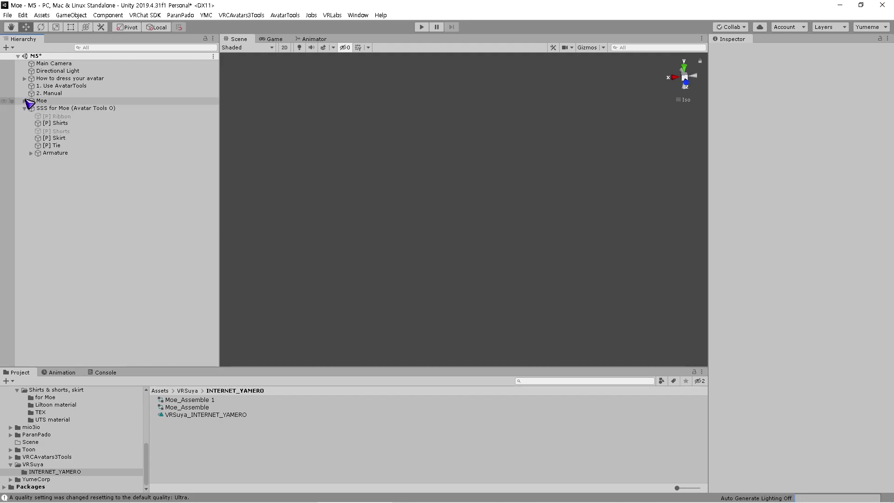
left_click(25, 100)
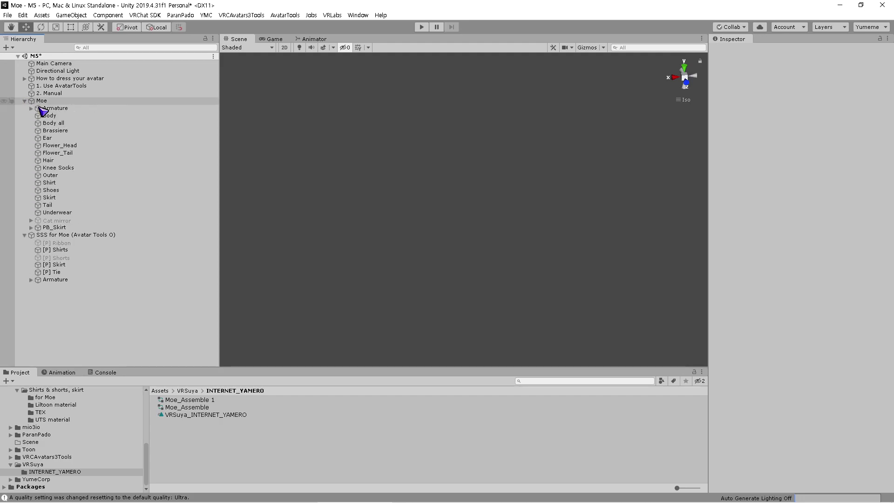
left_click(93, 236)
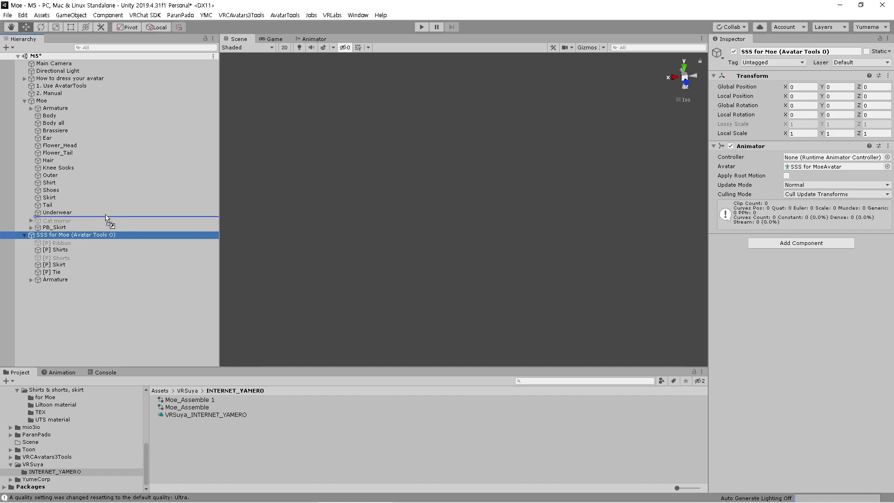
left_click_drag(133, 103, 134, 103)
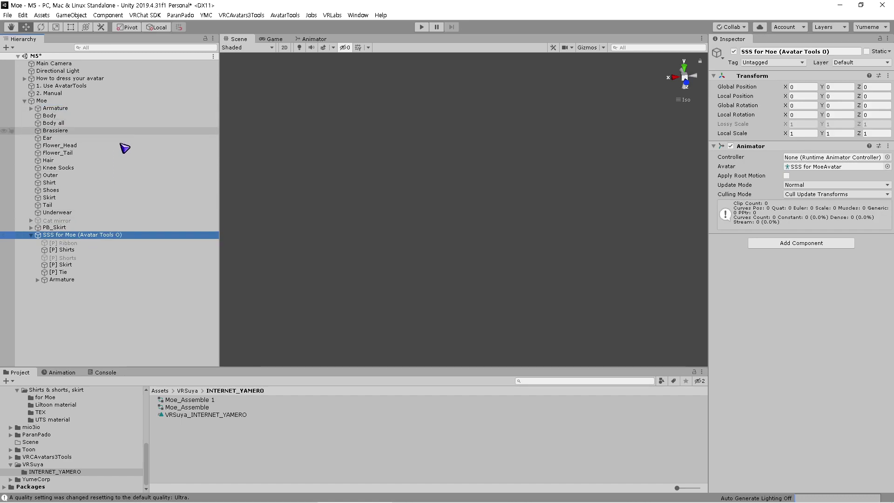
left_click(62, 280)
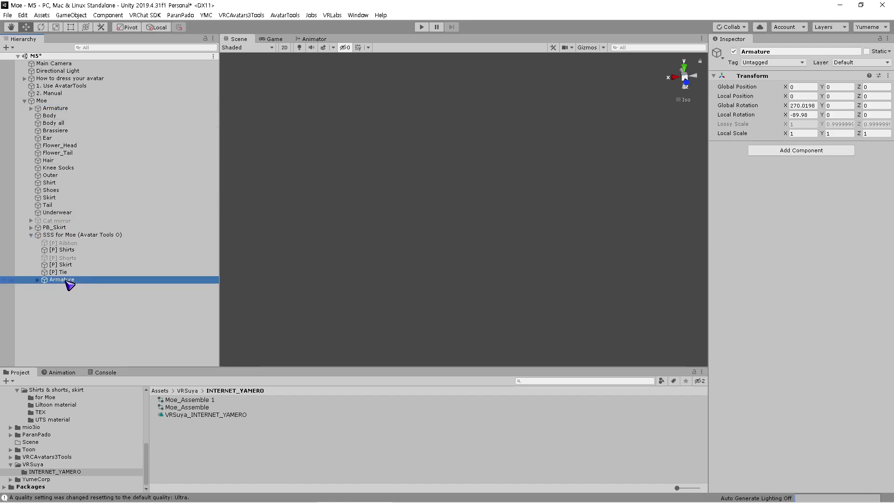
left_click_drag(126, 113, 85, 117)
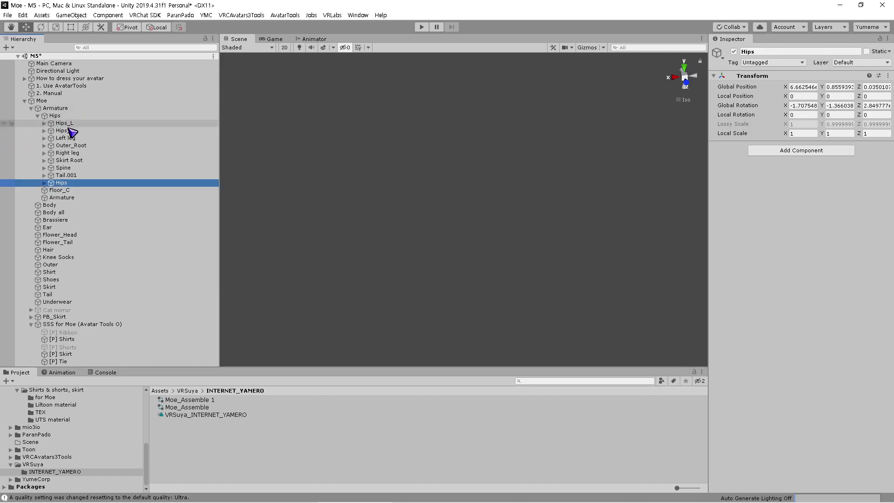
Nest the outfit's Hips, Hips_L, Hips_R, Left leg and Right leg under Moe's matching bones
left_click(45, 183)
left_click_drag(77, 191, 90, 172)
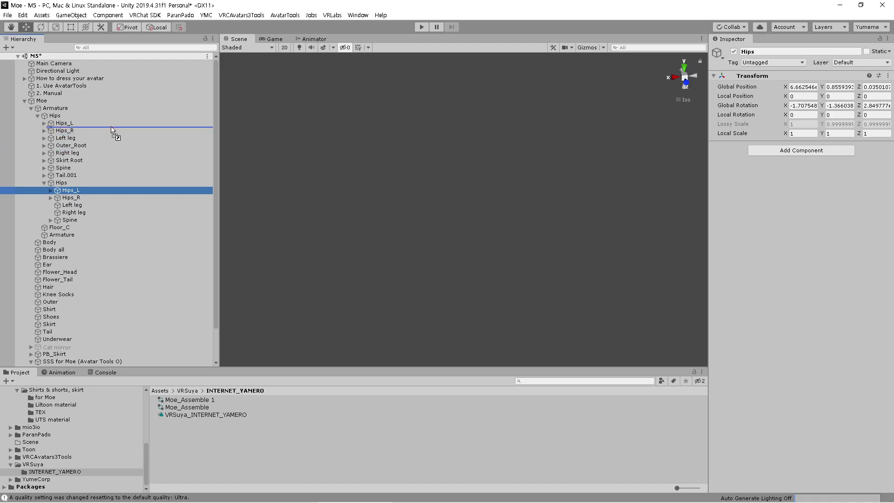
left_click_drag(112, 130, 113, 131)
left_click(50, 138)
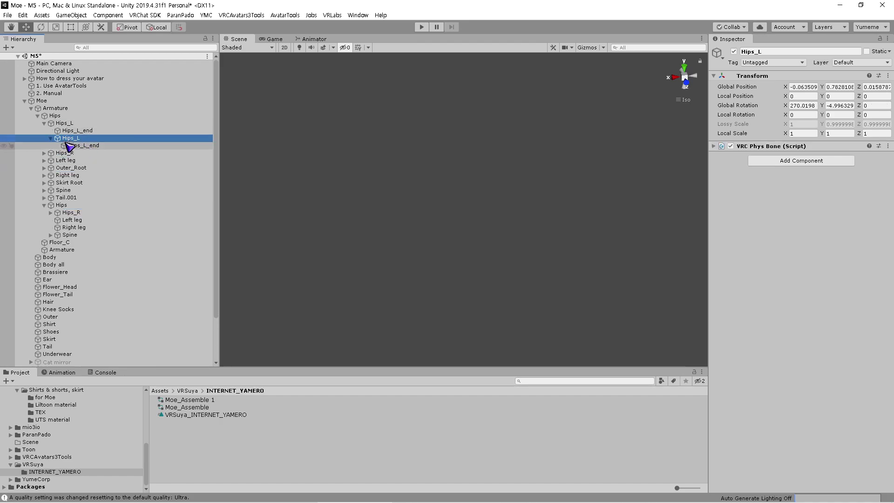
left_click(44, 123)
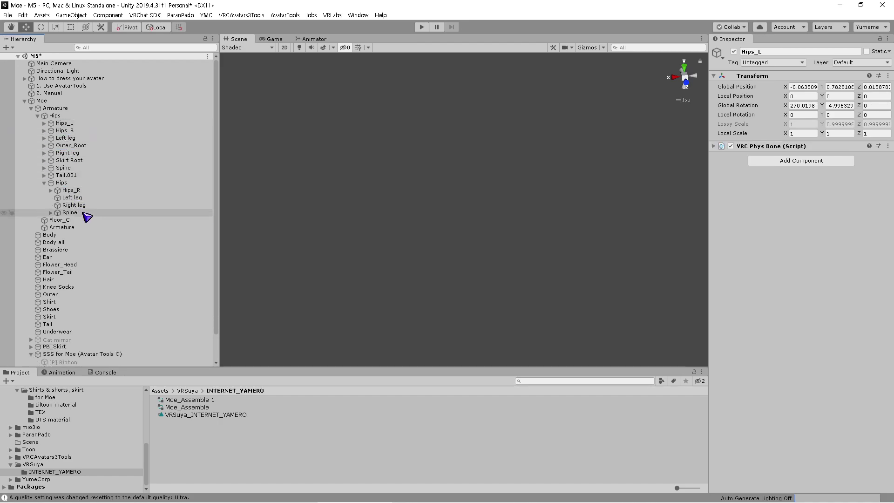
left_click_drag(89, 191, 121, 131)
left_click(44, 130)
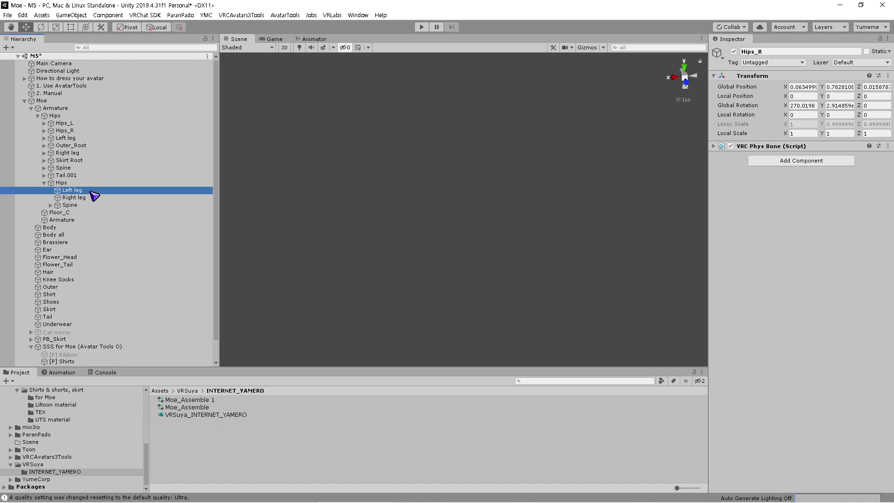
left_click_drag(123, 141, 123, 139)
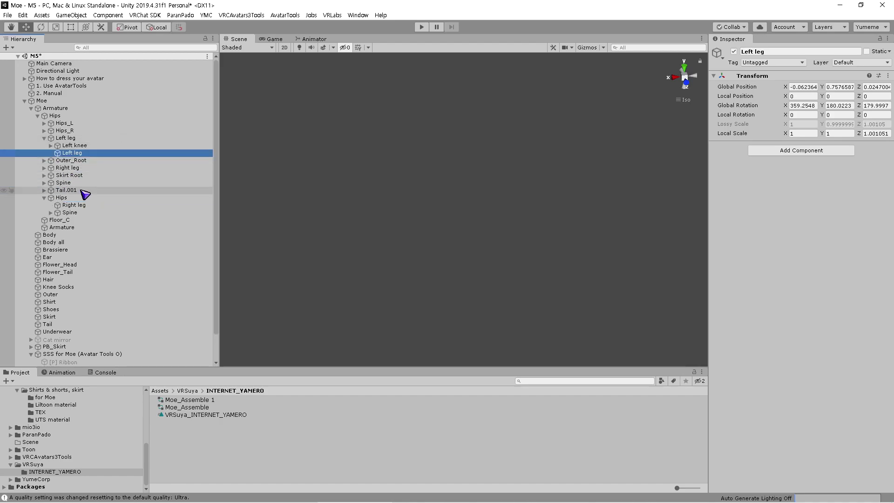
left_click(44, 138)
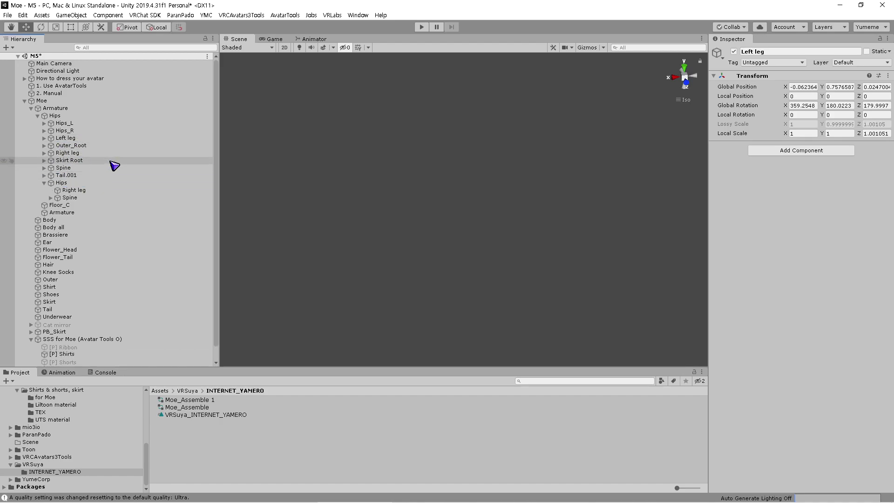
mouse_move(88, 191)
left_mouse_down()
mouse_move(107, 163)
mouse_move(53, 155)
left_mouse_up()
left_click(84, 191)
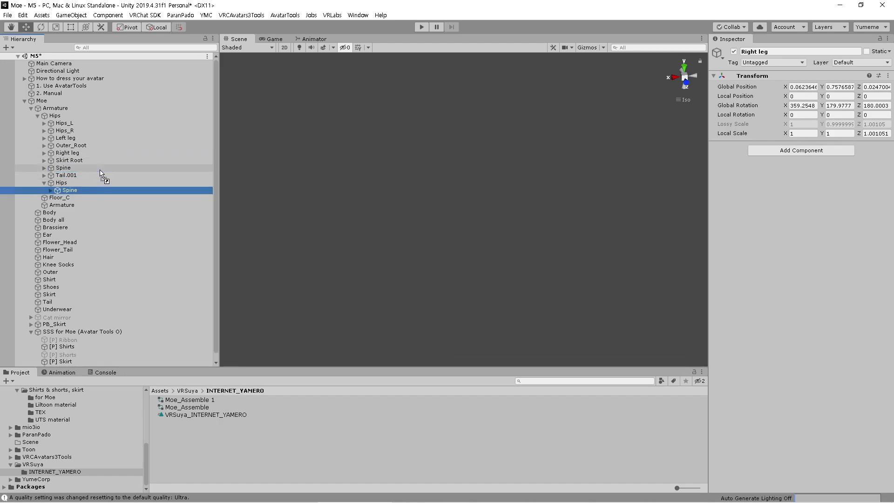
Nest the outfit's Spine, Chest, breast_L and breast_R under Moe's matching bones
left_click_drag(100, 170, 100, 170)
key("Right")
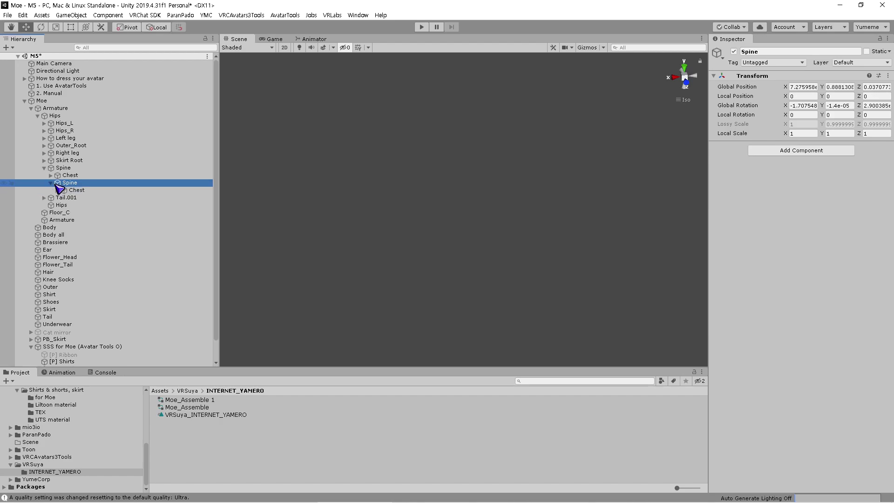
left_click(75, 191)
left_click_drag(91, 179, 92, 177)
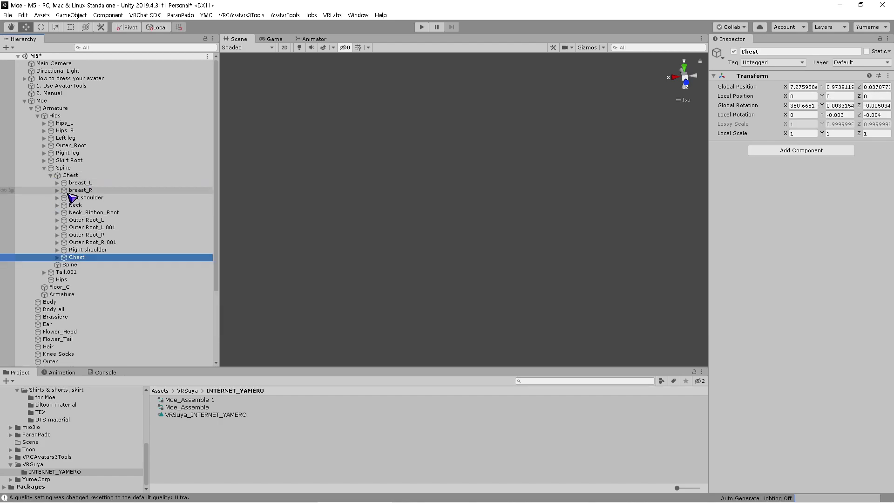
left_click(58, 258)
left_click_drag(90, 267, 110, 221)
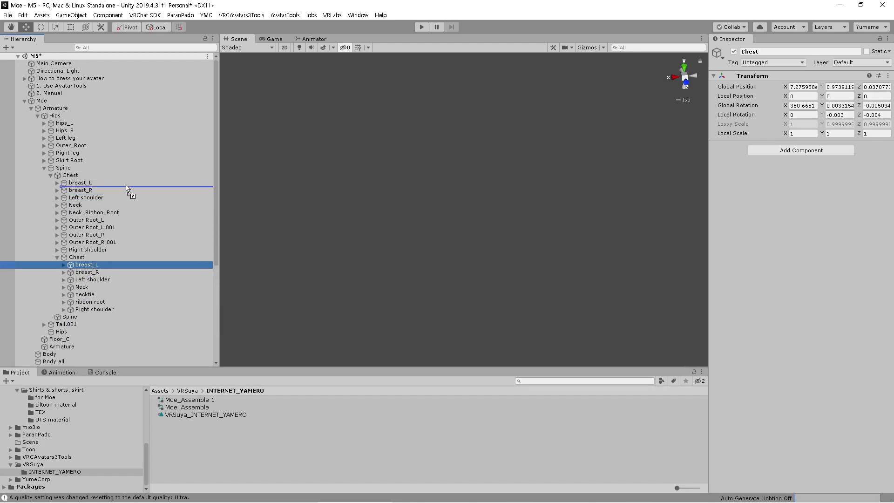
left_click_drag(127, 188, 126, 184)
left_click_drag(98, 280, 126, 206)
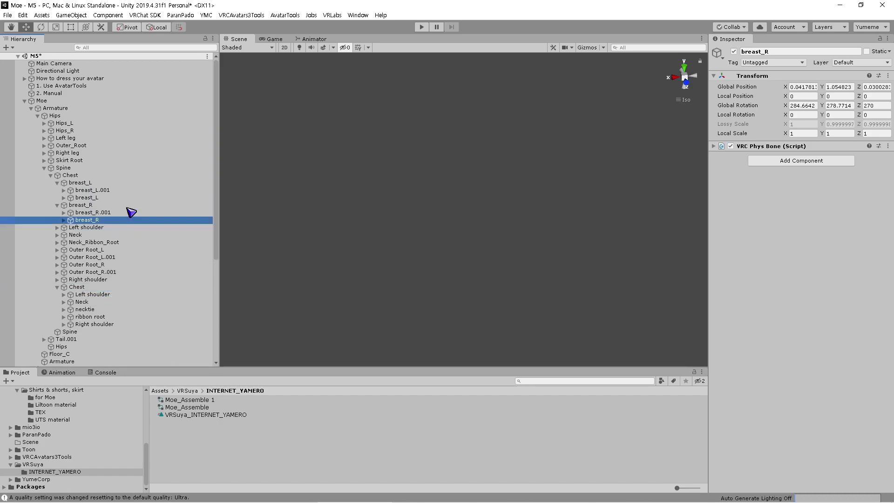
Give the Phys Bones on Moe's breast_L and breast_R one Ignore Transforms entry each
left_click(91, 184)
left_click(80, 205, "ctrl")
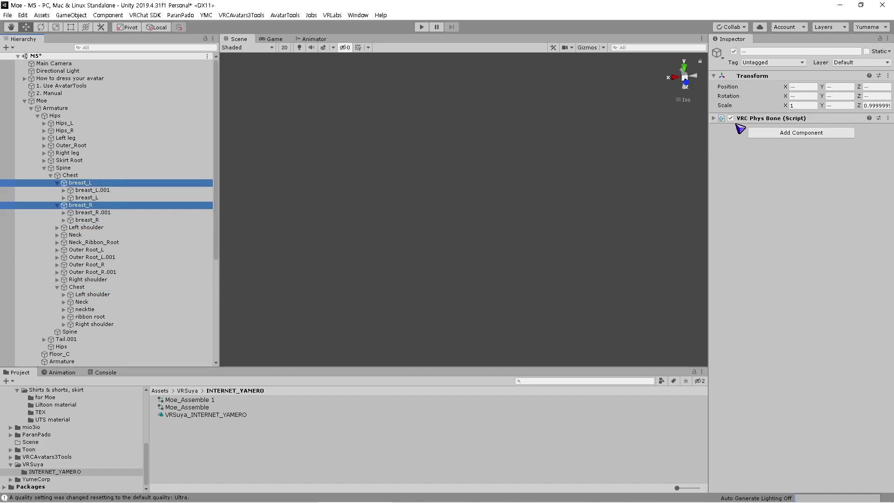
left_click(714, 119)
left_click(718, 120)
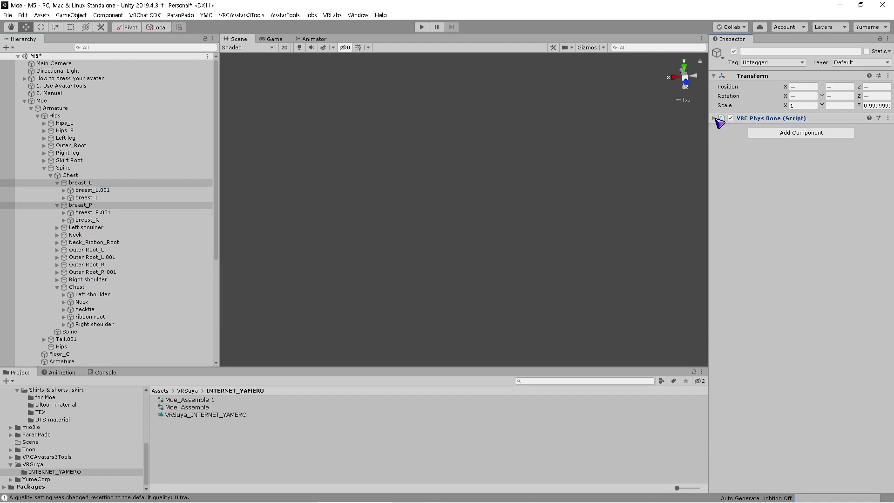
left_click(716, 118)
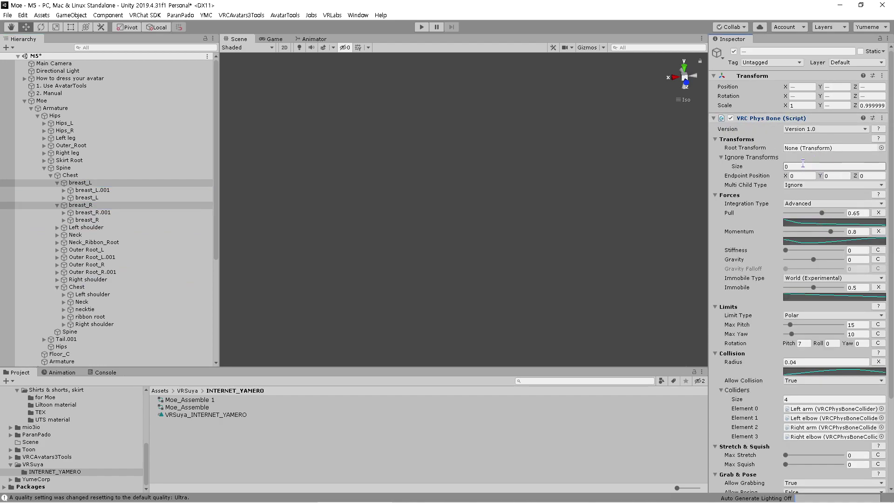
type("1")
key("Return")
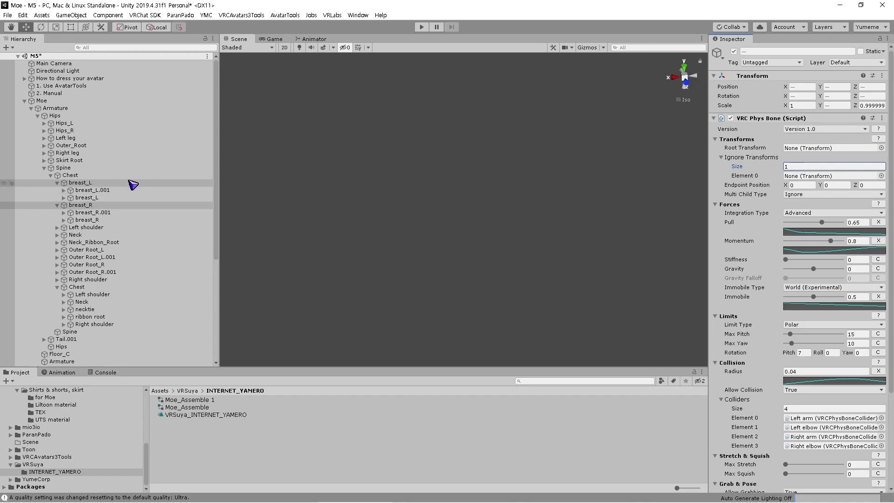
Assign the outfit's breast_L and breast_R bones to the matching Ignore Transforms slots
left_click(130, 183)
left_click(100, 198)
left_click_drag(122, 201, 760, 204)
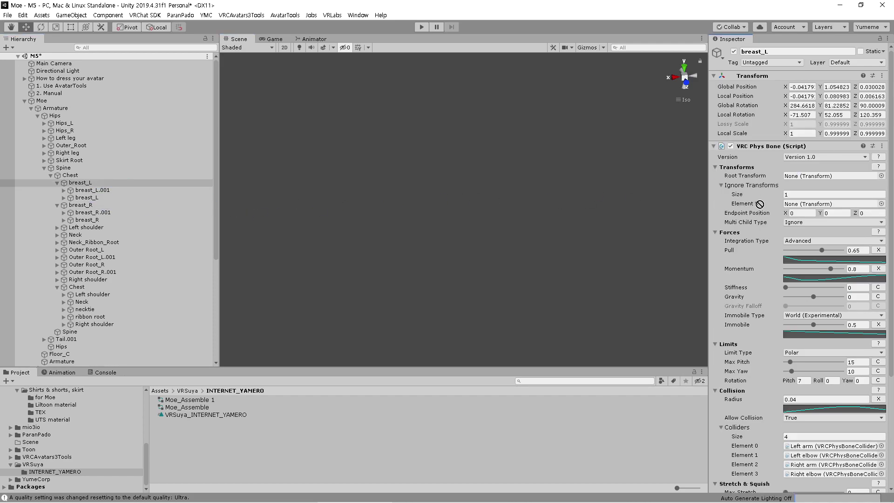
left_click(80, 205)
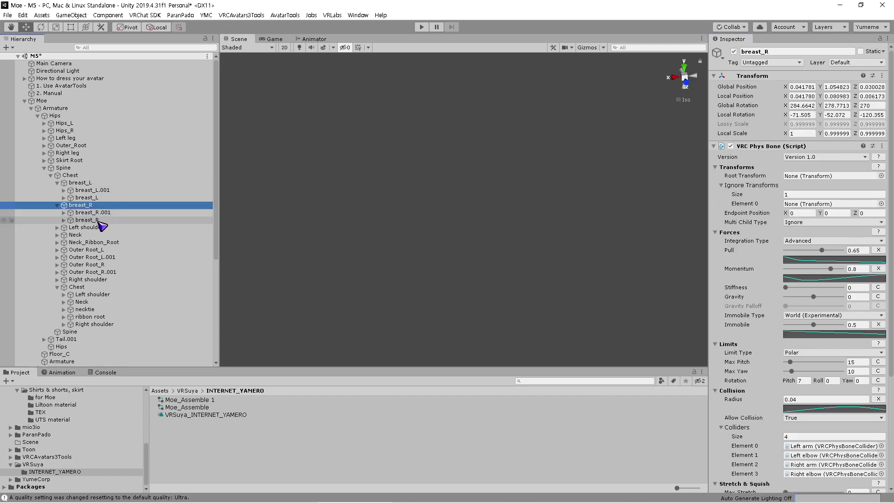
left_click_drag(100, 220, 795, 211)
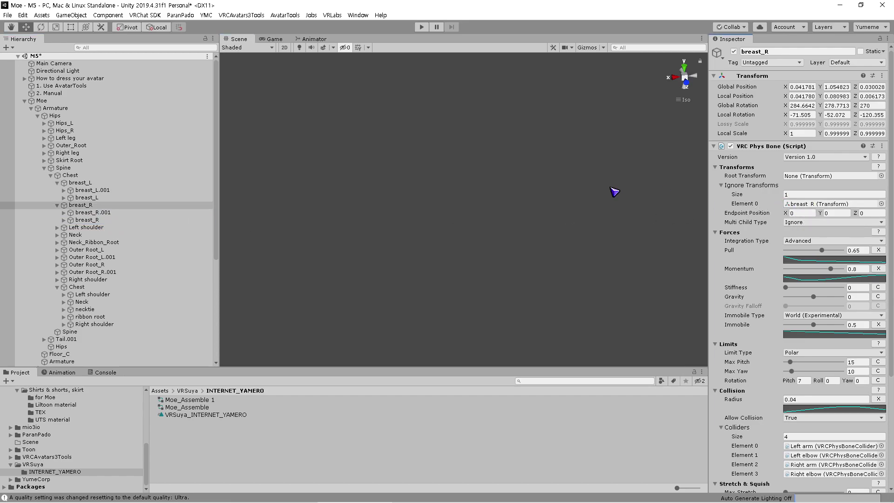
Nest the outfit's Left shoulder, arm, elbow and wrist under the avatar's matching bones
left_click(58, 205)
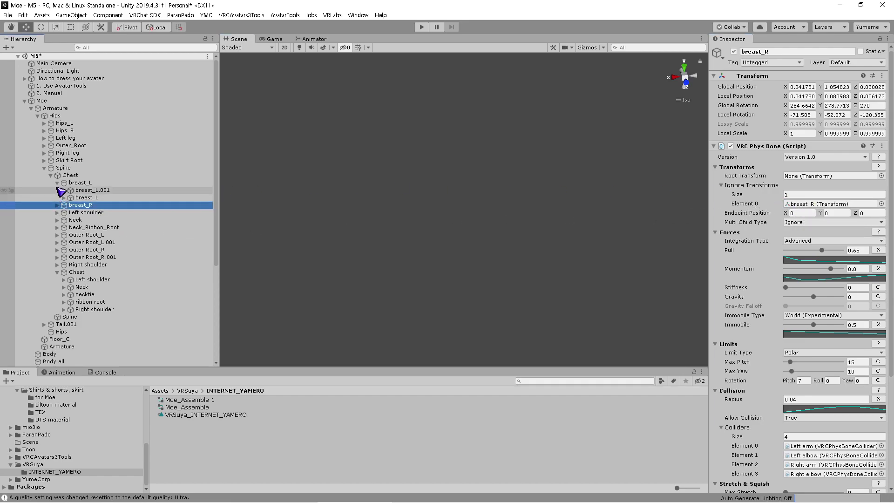
left_click(58, 183)
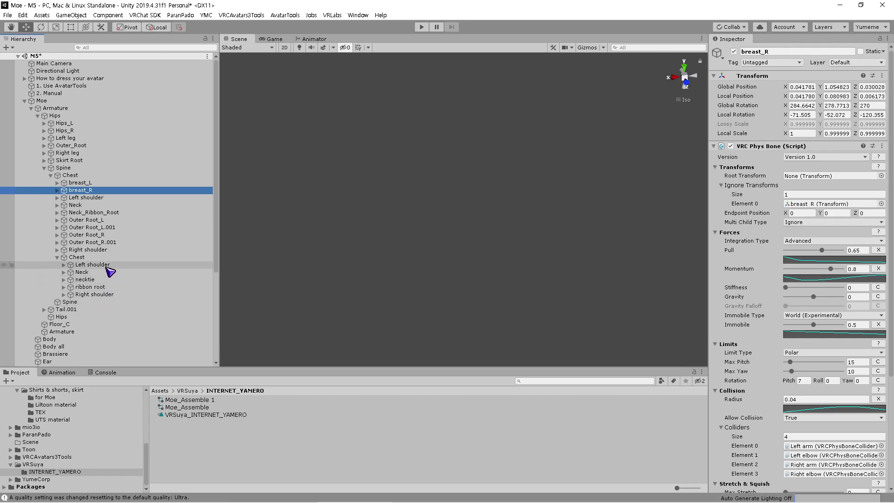
left_click_drag(109, 265, 108, 264)
left_click_drag(127, 202, 127, 201)
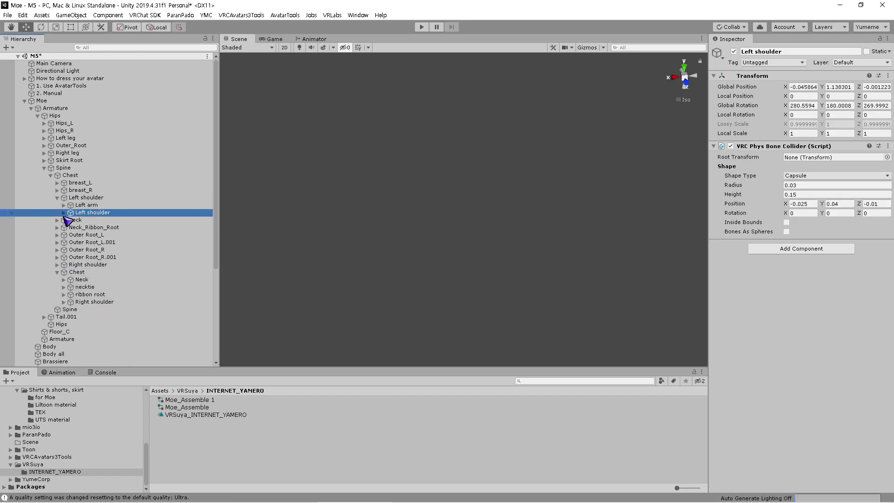
left_click(63, 205)
left_click(93, 220)
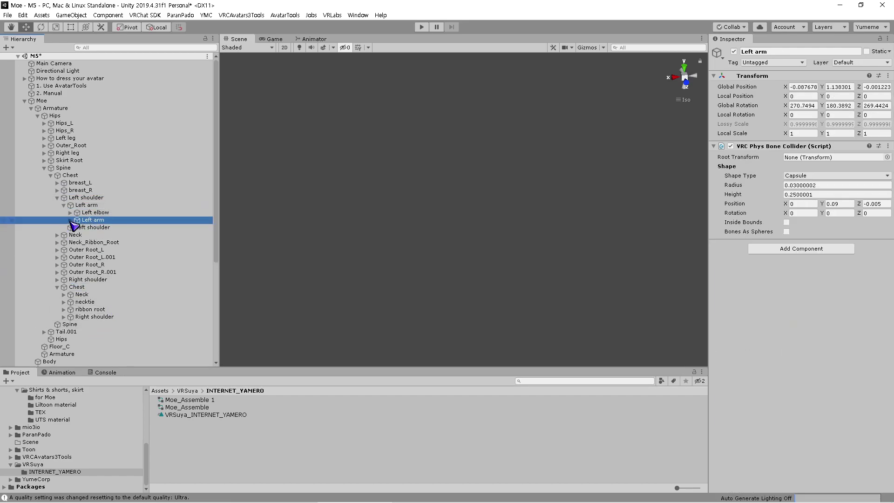
left_click(71, 213)
left_click(102, 227)
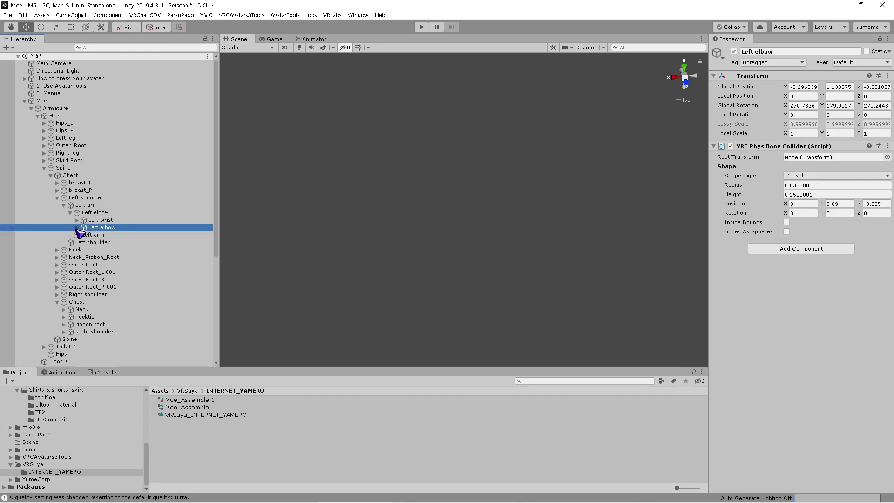
left_click(77, 220)
left_click(107, 272)
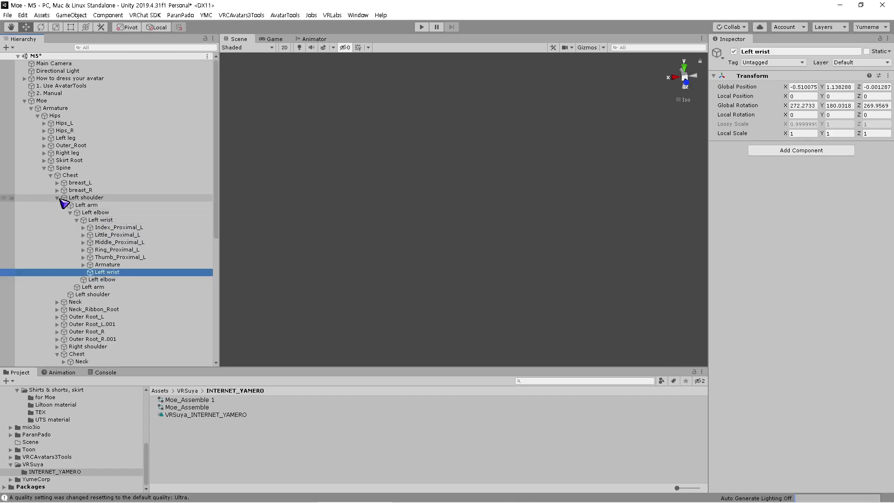
left_click(58, 198)
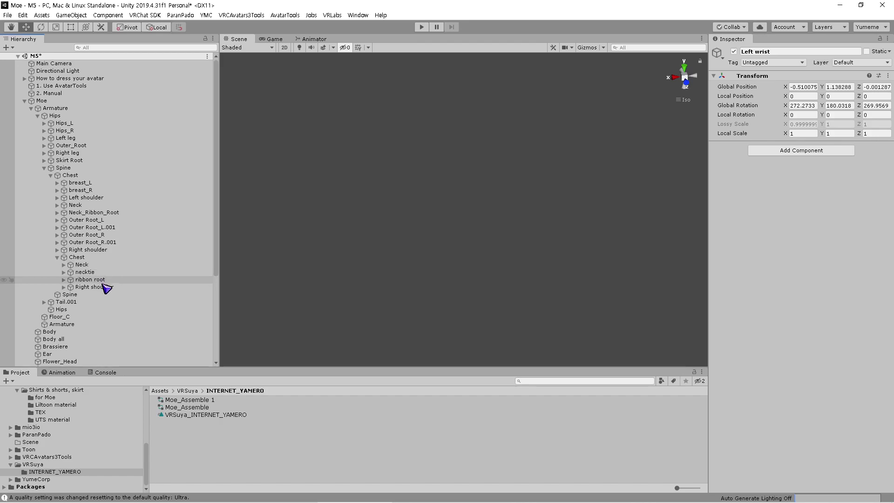
Nest the outfit's Right shoulder, elbow and wrist under the avatar's matching bones
mouse_move(103, 285)
left_mouse_down()
mouse_move(133, 242)
mouse_move(88, 258)
mouse_move(106, 280)
mouse_move(118, 269)
mouse_move(125, 275)
left_mouse_up()
left_click(71, 272)
left_click(77, 280)
left_click(57, 250)
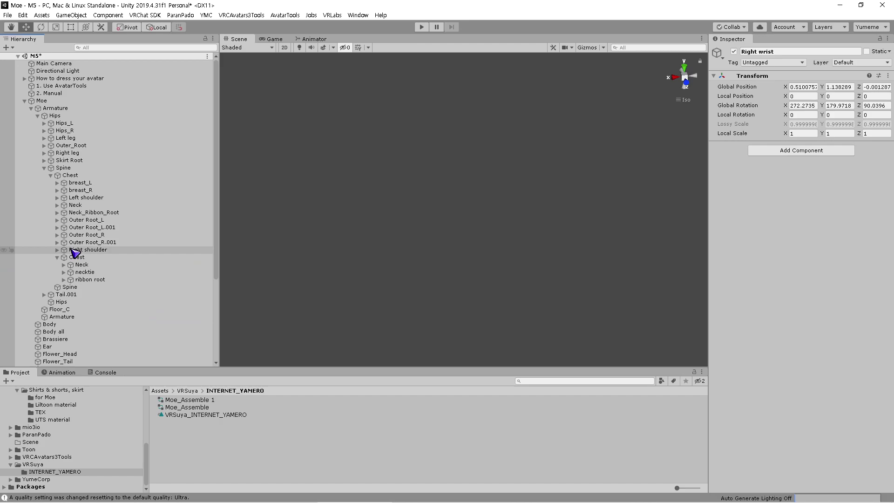
left_click(106, 265)
Nest the outfit's Neck and Head under the avatar's Neck and Head
left_click_drag(138, 208, 112, 215)
left_click(64, 219)
left_click(97, 227)
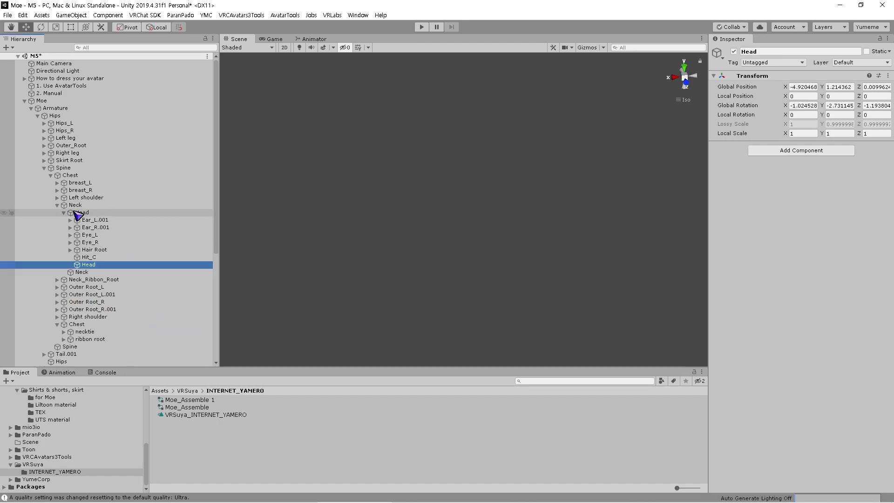
left_click(57, 205)
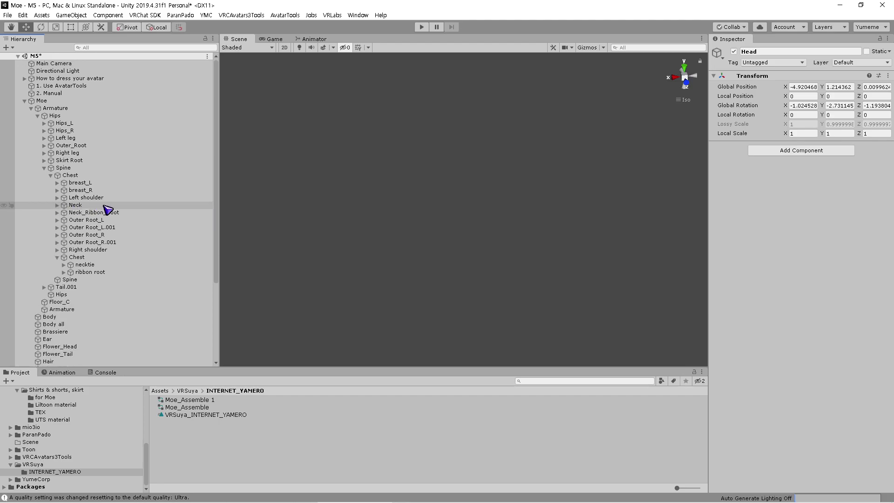
Inspect the necktie bone, then give the Moe root the new Moe dance controller
left_click(91, 272)
left_click(120, 101)
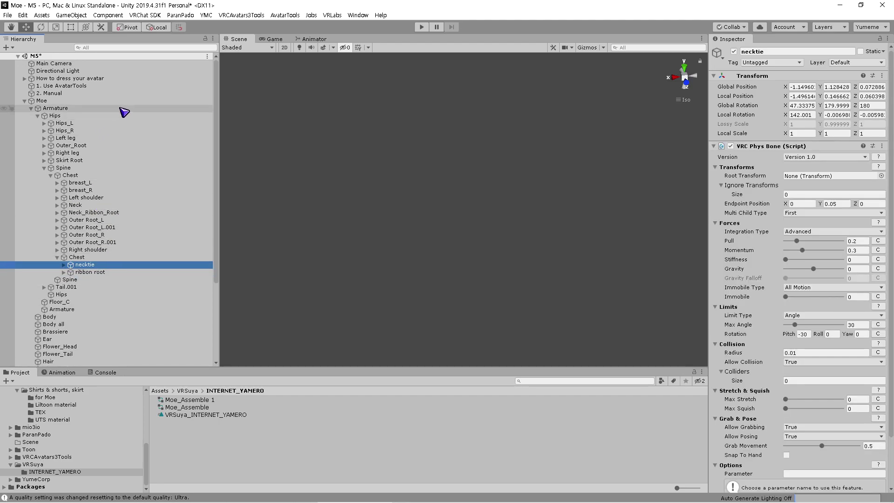
left_click_drag(195, 415, 103, 110)
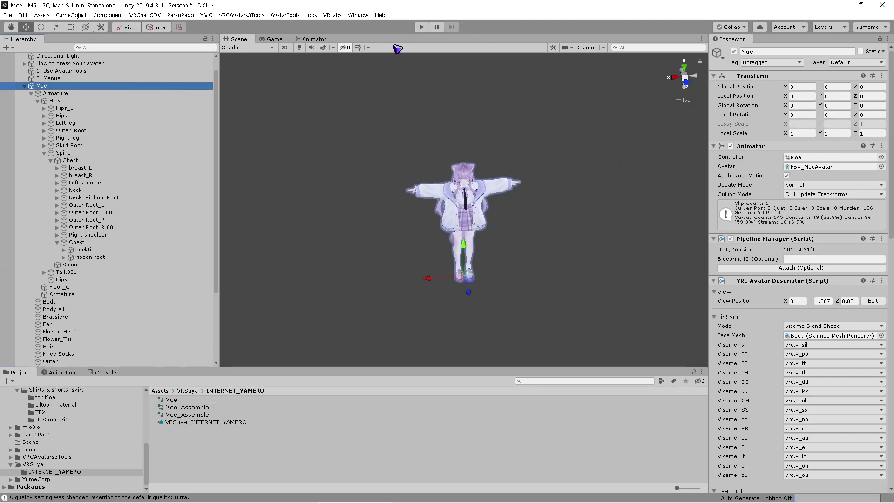
Run play mode and watch Moe dance in the Scene view, then select the Outer jacket
left_click(422, 27)
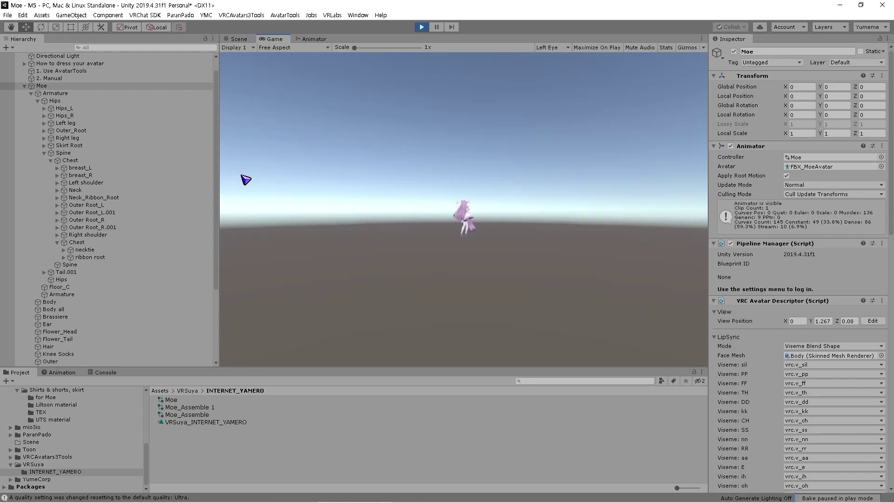
left_click(239, 40)
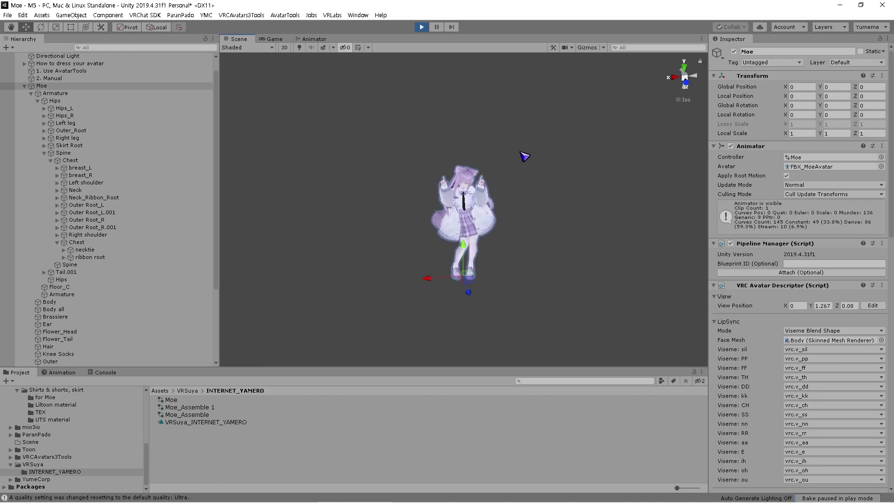
scroll(525, 157, "up", 5)
scroll(163, 305, "down", 5)
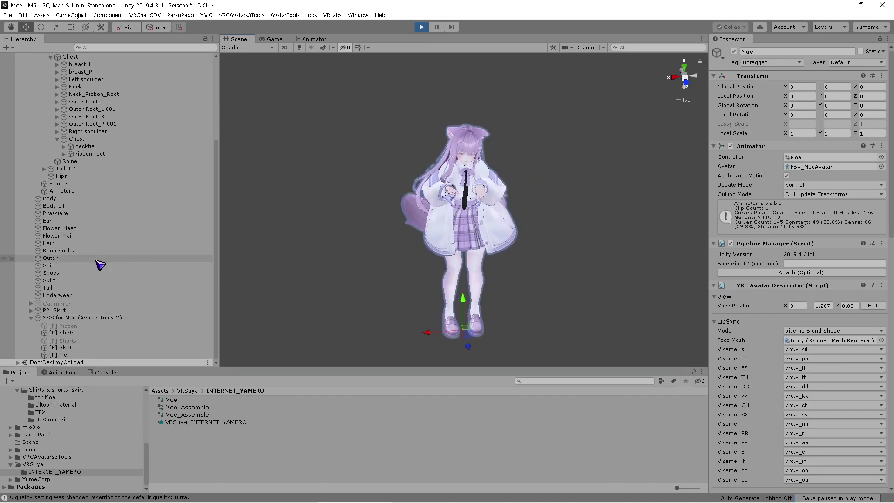
left_click(98, 259)
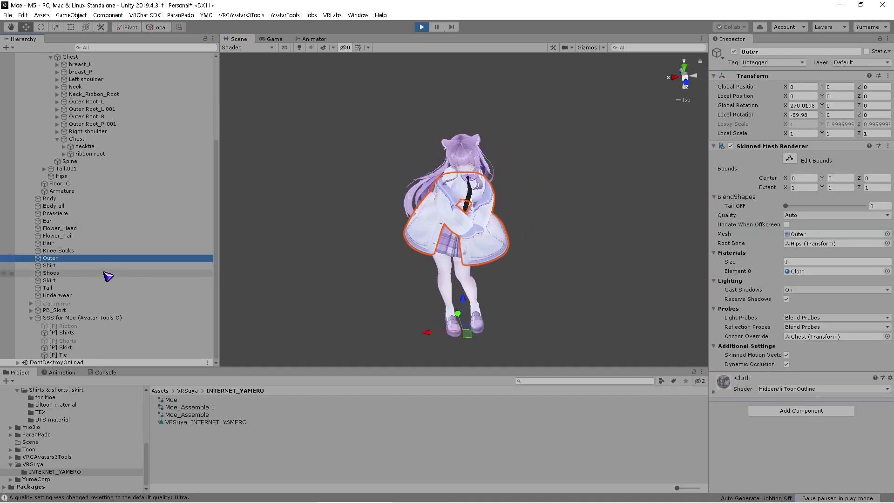
Add Moe's original Shirt, Skirt and Brassiere to the Hierarchy selection, leaving Underwear out
left_click(105, 266, "ctrl")
left_click(104, 280, "ctrl")
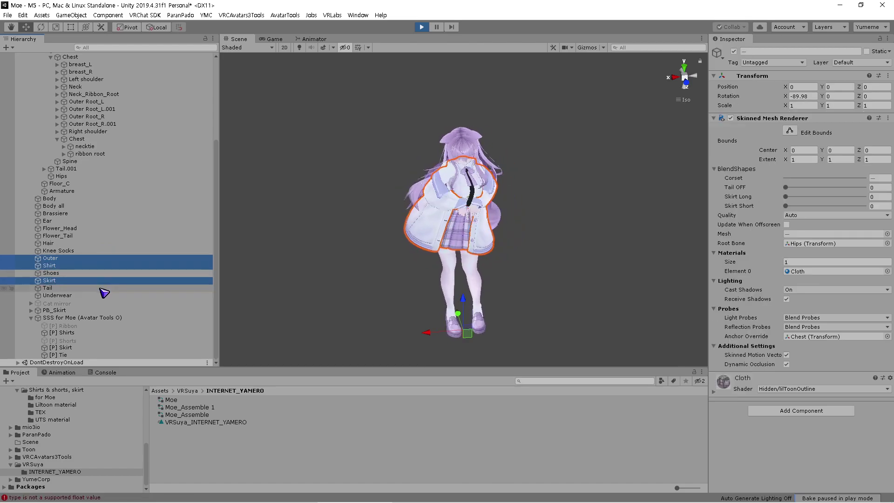
left_click(103, 295, "ctrl")
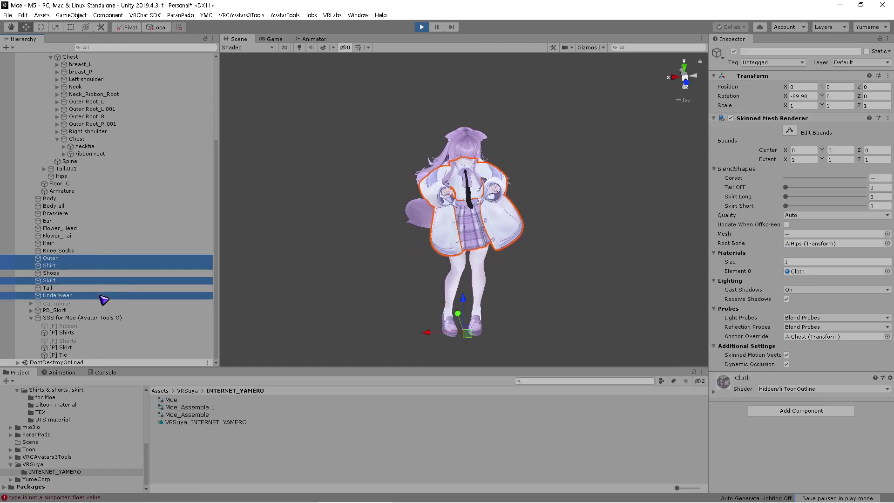
left_click(112, 214, "ctrl")
left_click(66, 295, "ctrl")
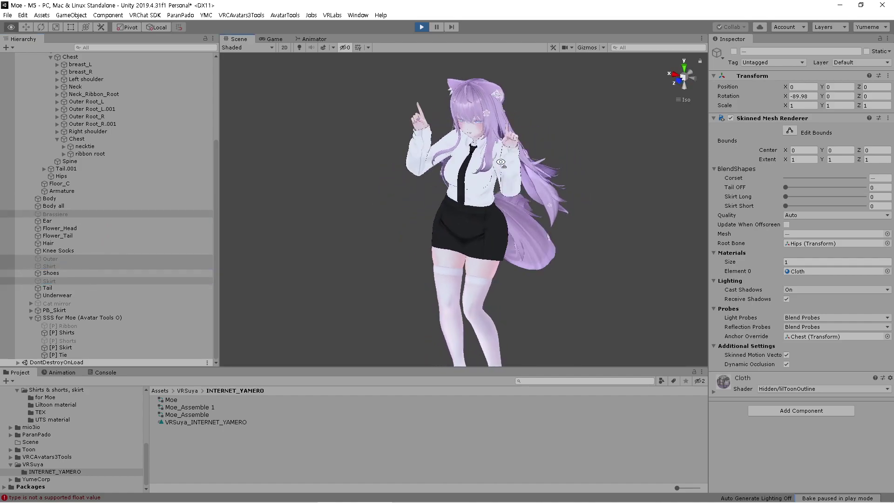
Frame Moe front-on via the gizmo's front axis, zoom in, and maximize the Scene view
mouse_move(572, 201)
left_mouse_down("alt")
mouse_move(475, 43)
mouse_move(565, 131)
left_mouse_up("alt")
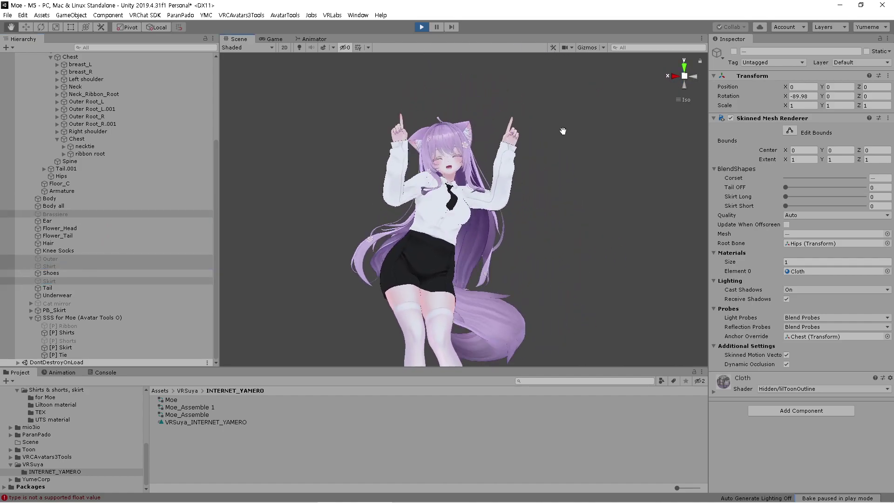
left_click(674, 82)
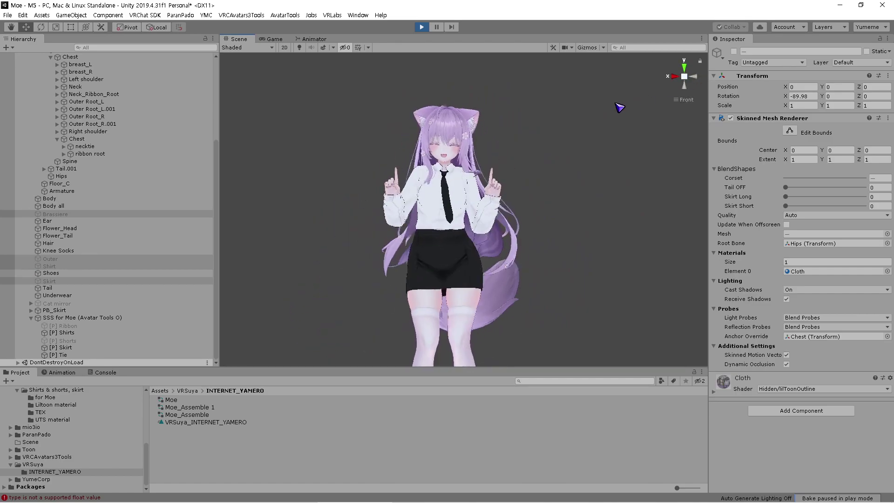
scroll(595, 110, "up", 4)
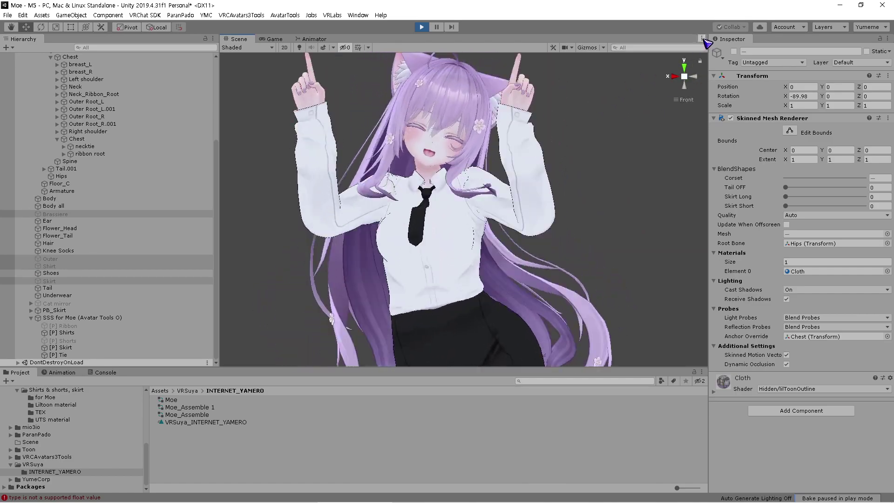
left_click(702, 39)
left_click(706, 45)
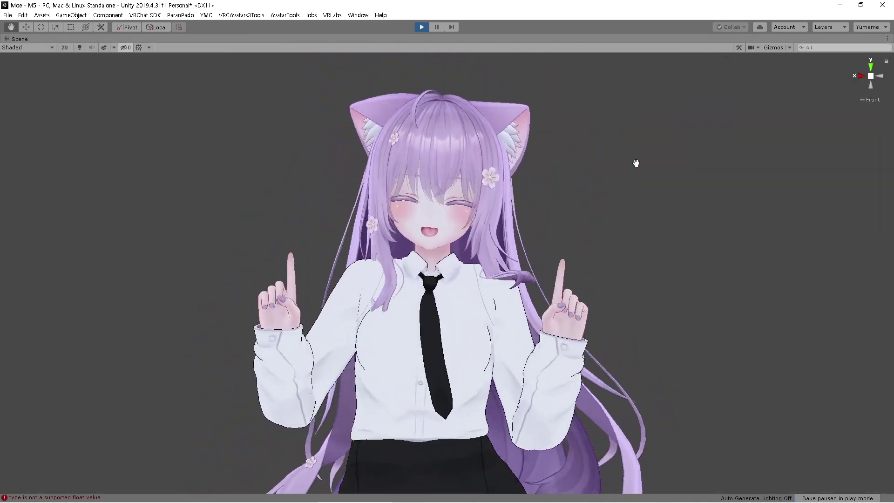